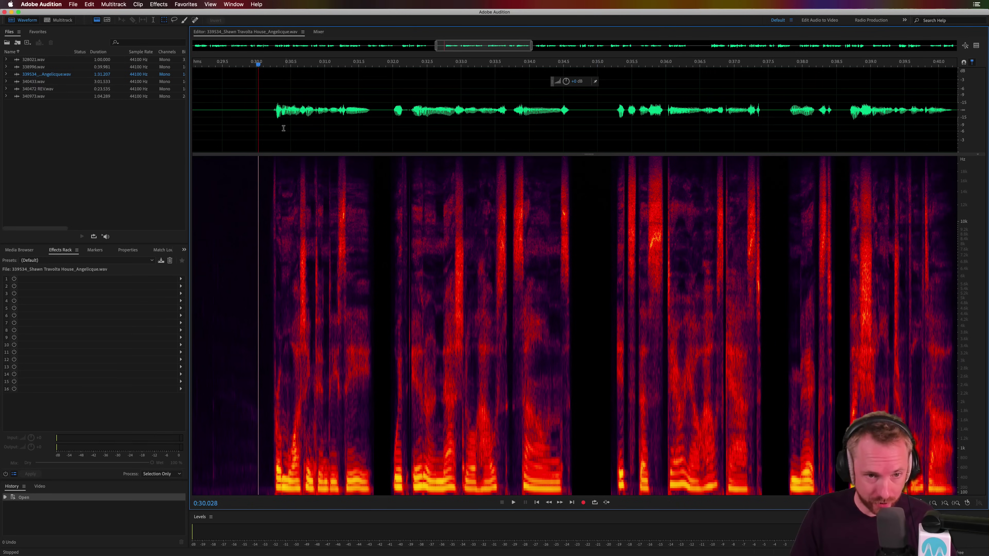
Play the voice clip from just before the speech begins.
left_click(264, 119)
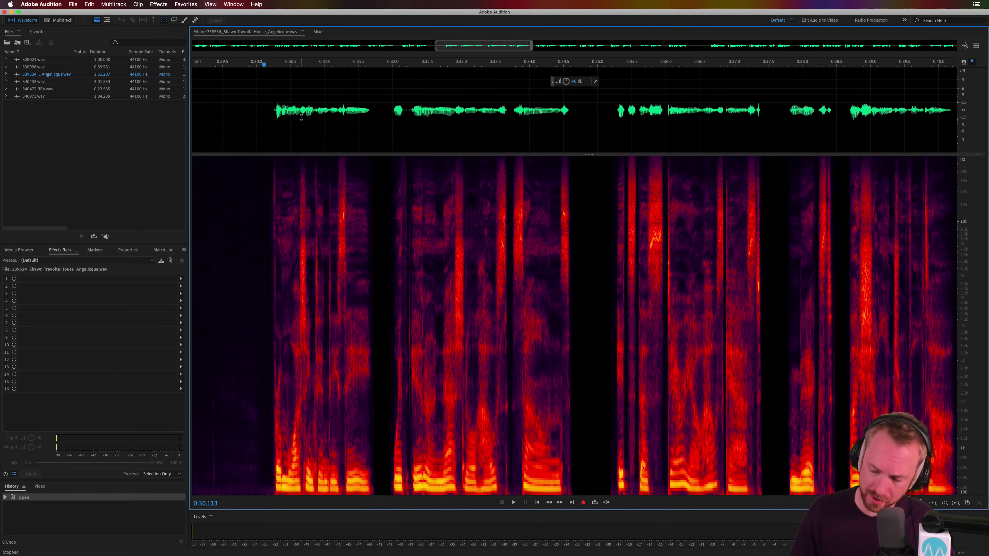
key("space")
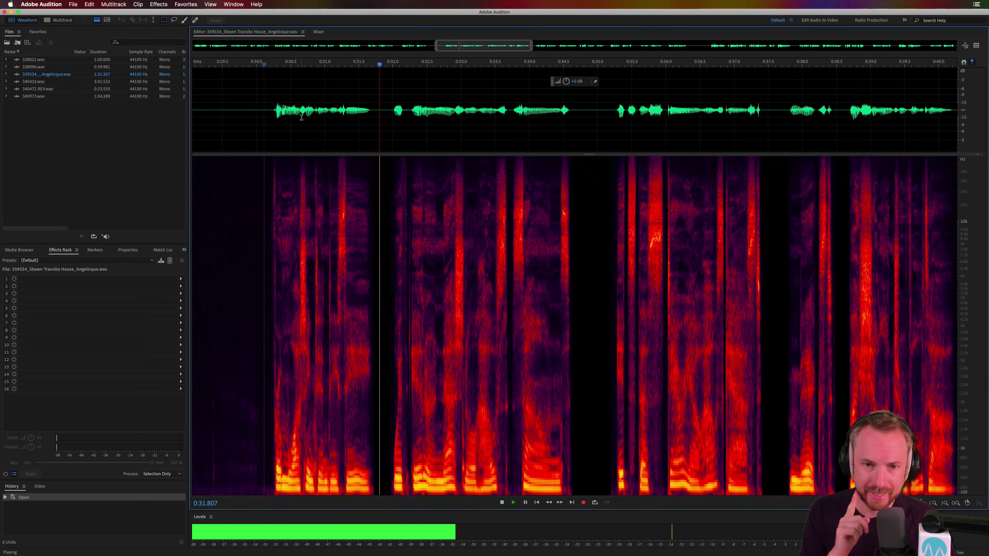
key("space")
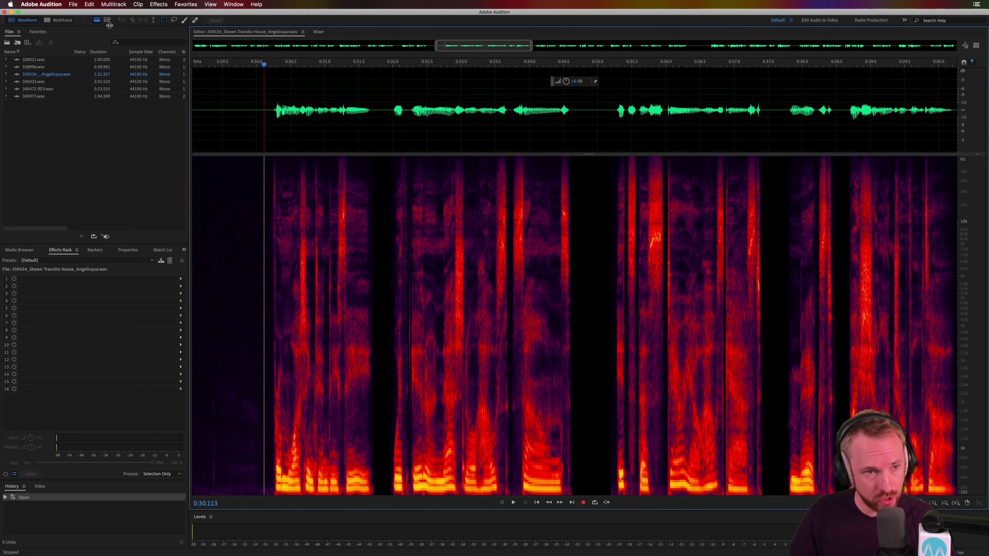
Hide the spectral frequency display and play the clip as a plain waveform.
left_click(96, 20)
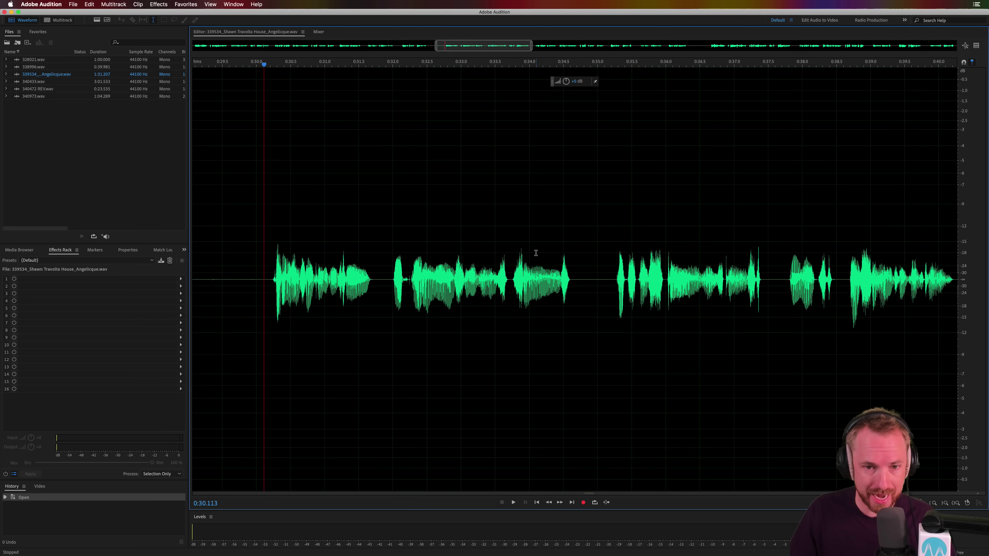
key("space")
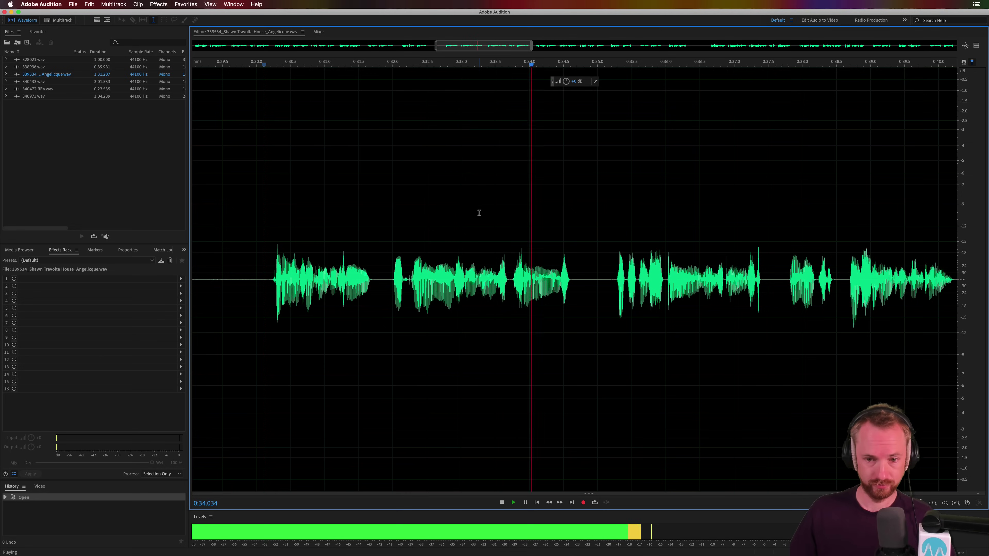
key("space")
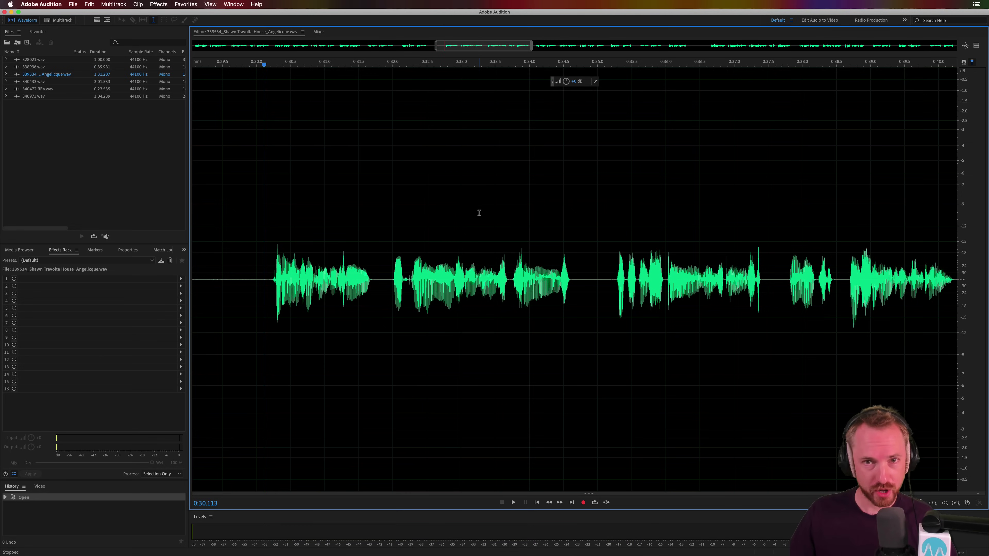
Turn the spectral frequency display back on and play the clip again.
left_click(97, 20)
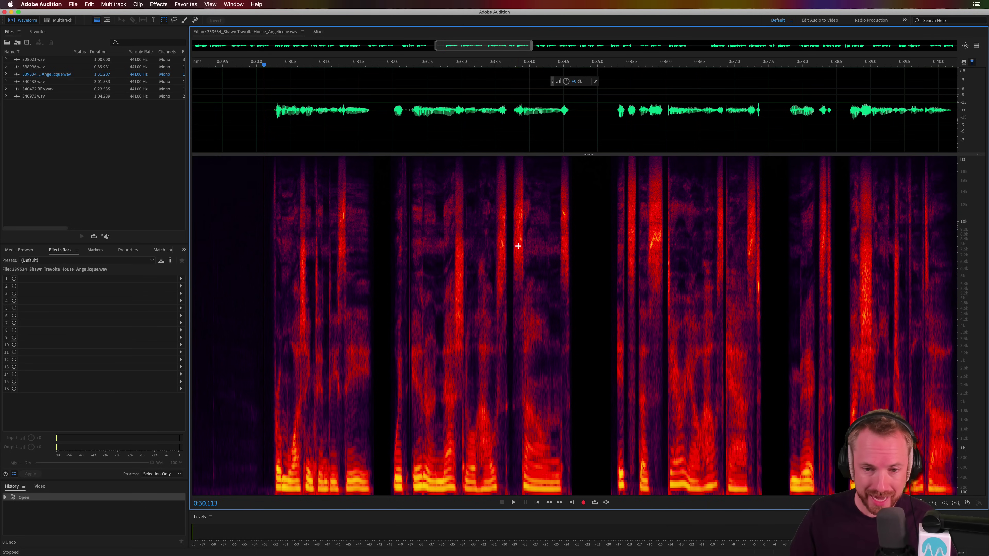
key("space")
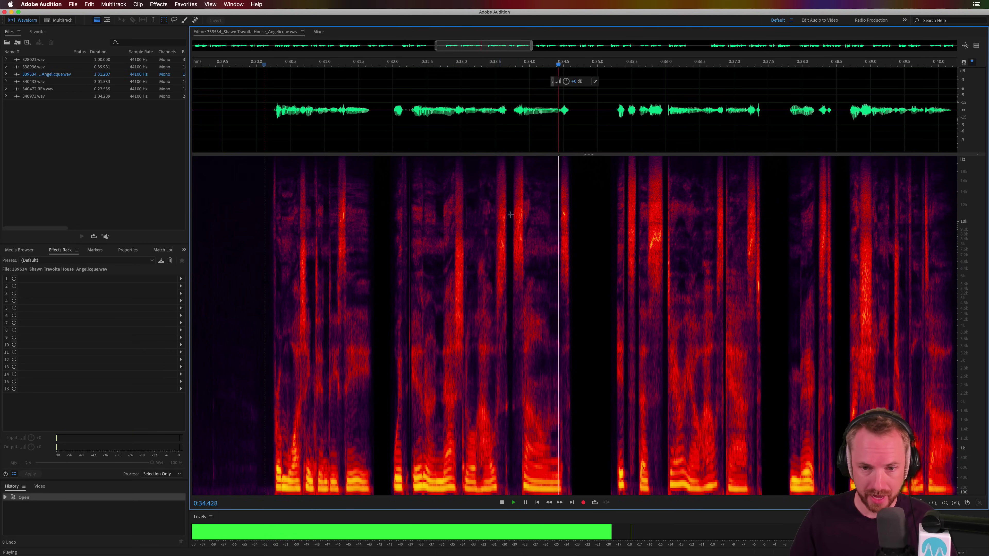
key("space")
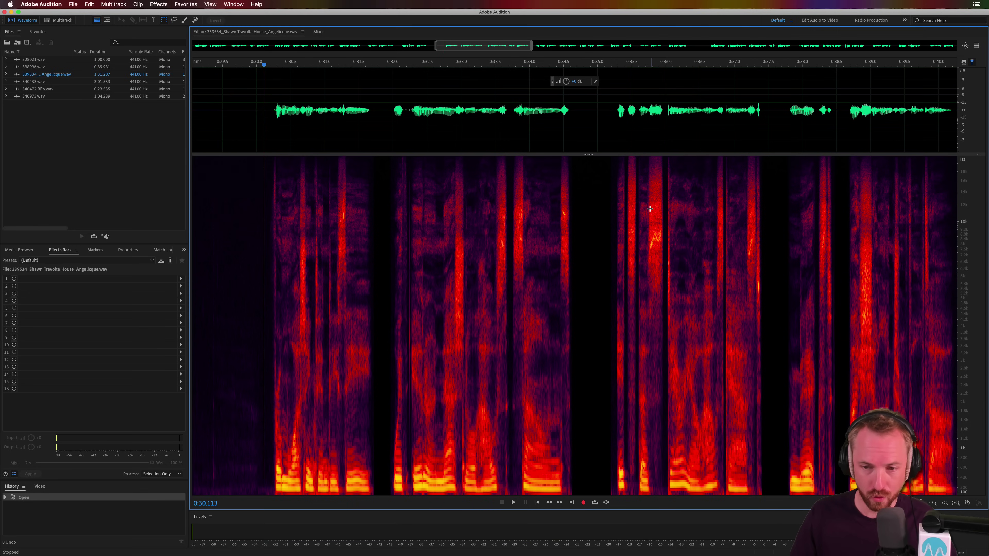
Marquee-select and audition the high frequencies of the S near 0:35.7, then a narrower slice.
left_click_drag(649, 171, 662, 287)
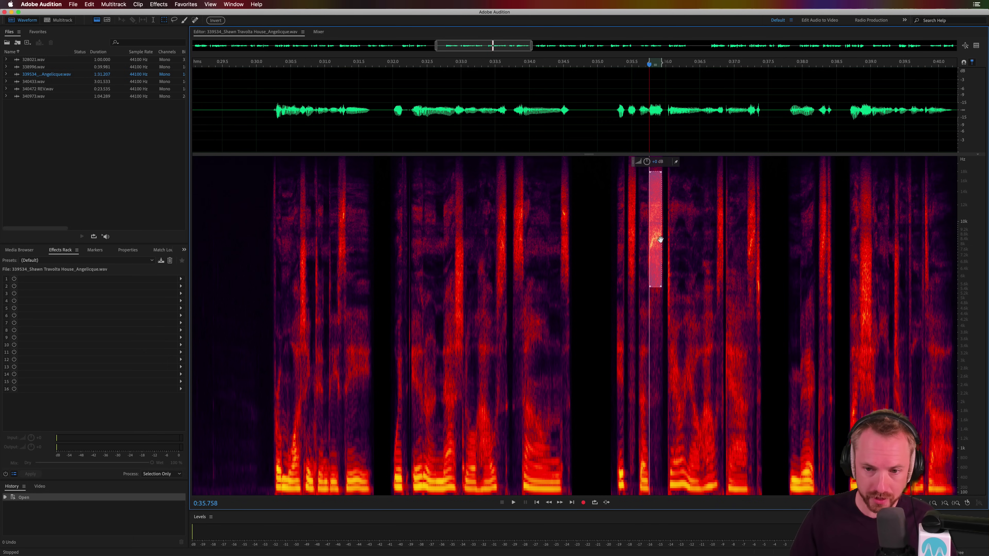
left_click_drag(662, 238, 664, 237)
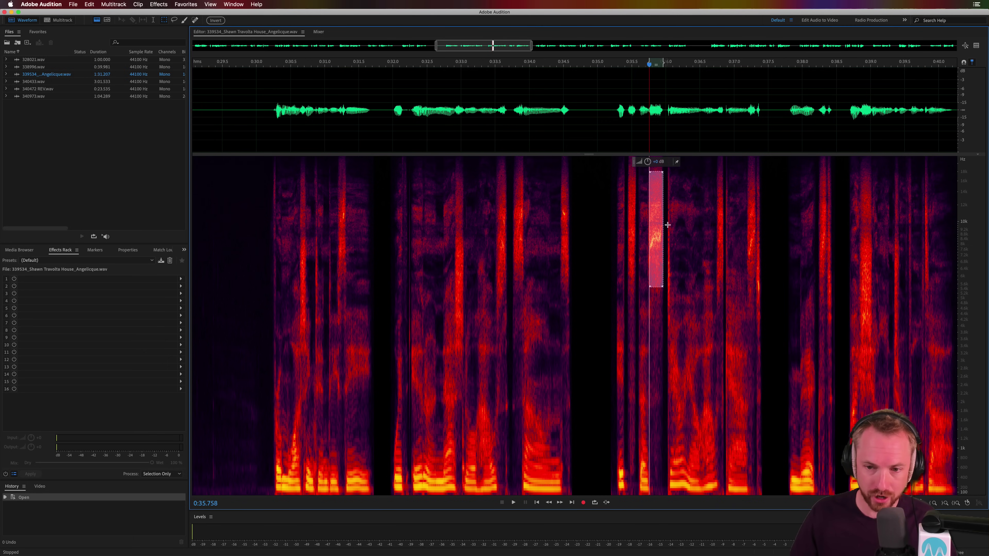
key("space")
left_click(514, 183)
left_click_drag(515, 183, 522, 275)
key("space")
Audition high-frequency slices near 0:34.48 and 0:31.2, then zoom into 0:34–0:37.
left_click_drag(562, 188, 567, 280)
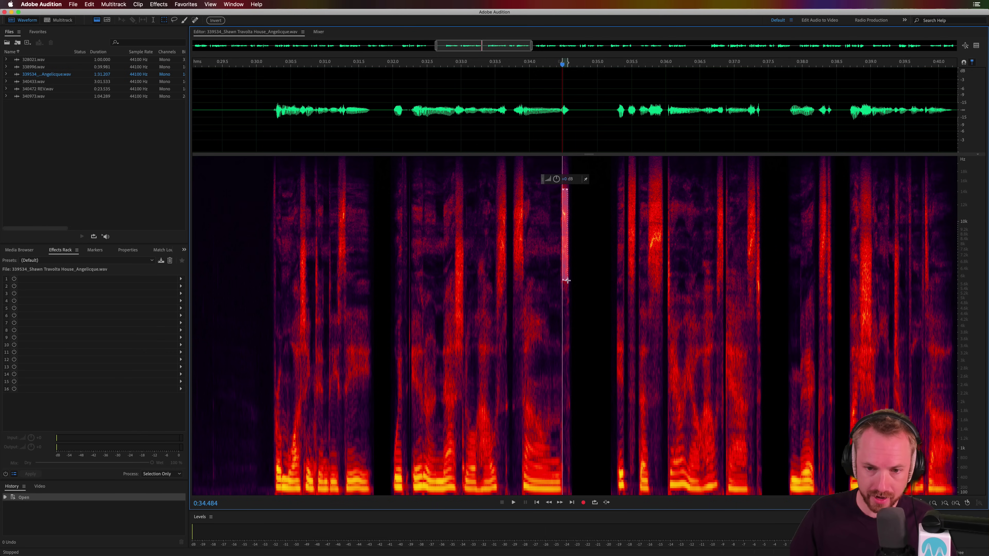
key("space")
left_click_drag(339, 194, 345, 243)
key("space")
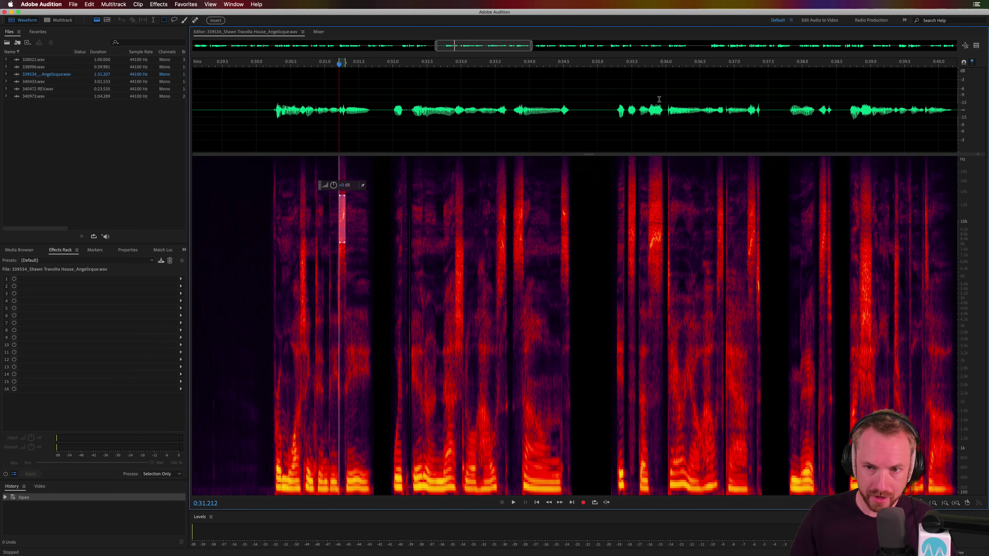
scroll(657, 61, "up", 5)
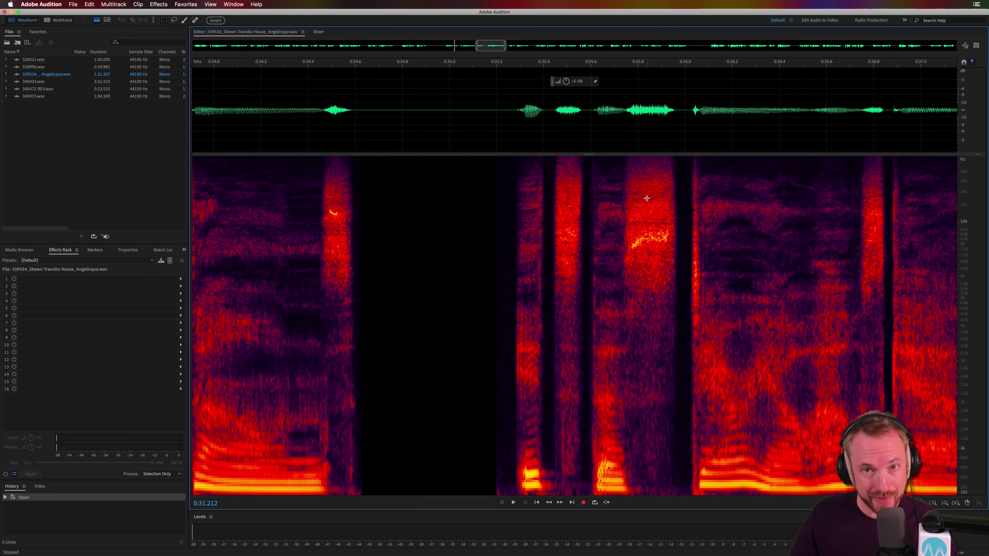
Box only the upper frequencies of the S burst near 0:35.75 and play them.
left_click_drag(626, 161, 676, 290)
key("space")
key("space")
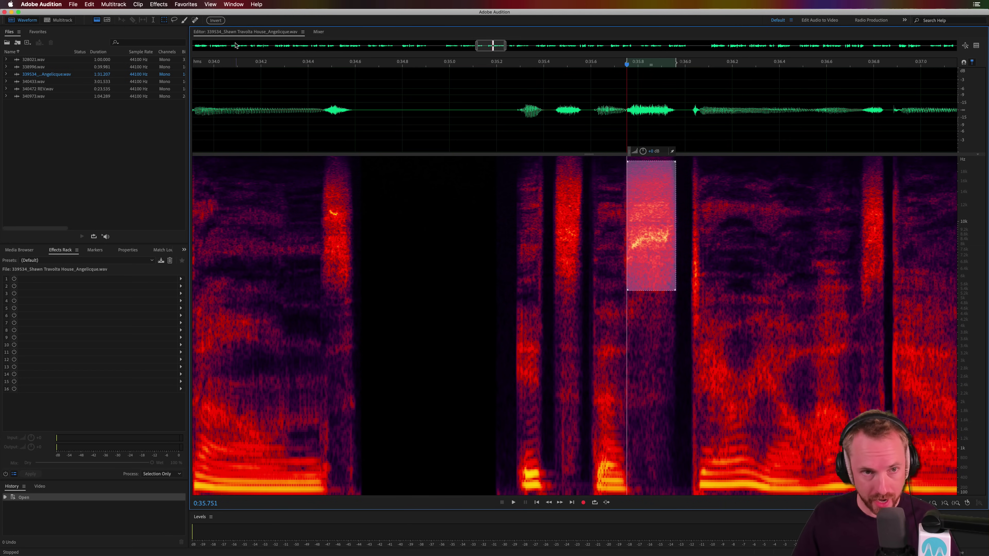
Show the Frequency Analysis panel and lower the sibilance box's top frequency edge.
left_click(234, 5)
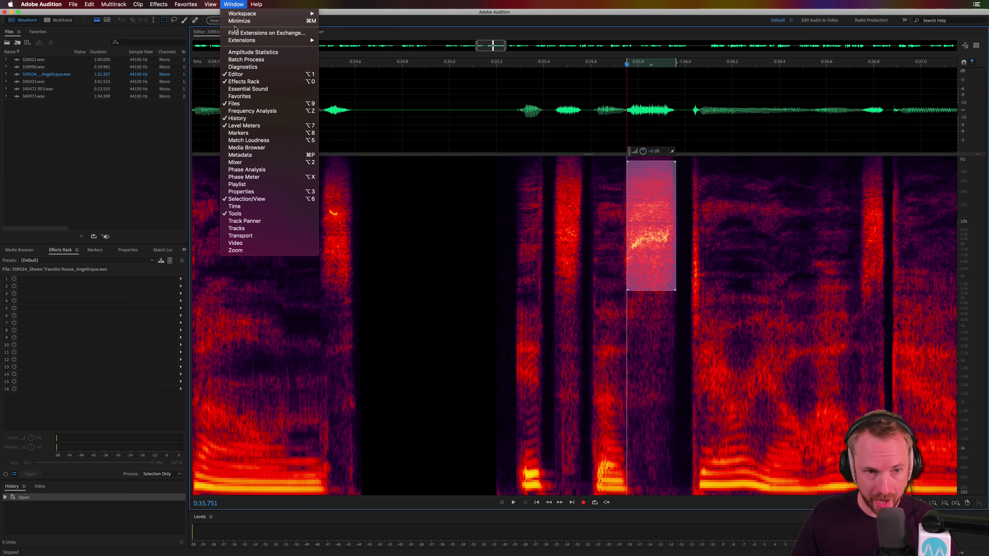
left_click(241, 111)
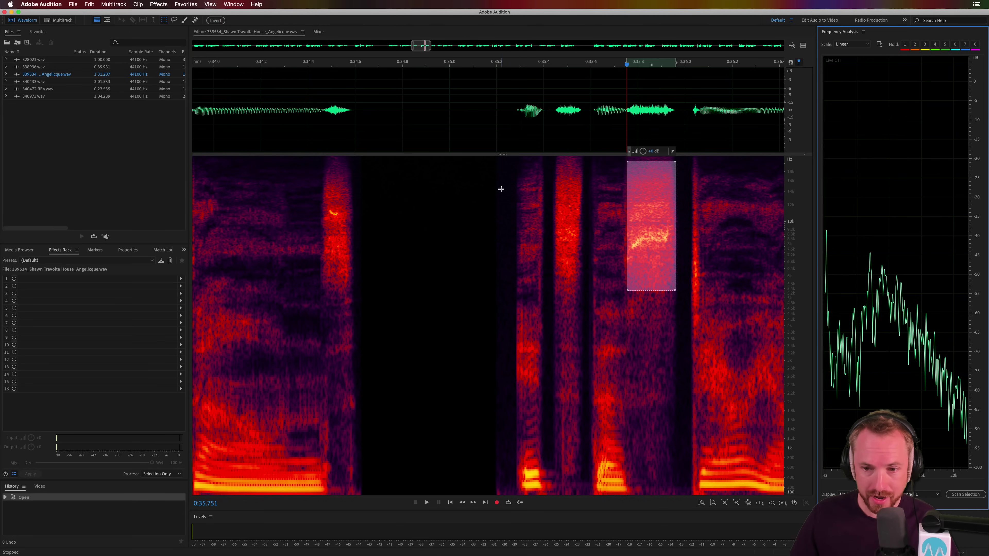
key("space")
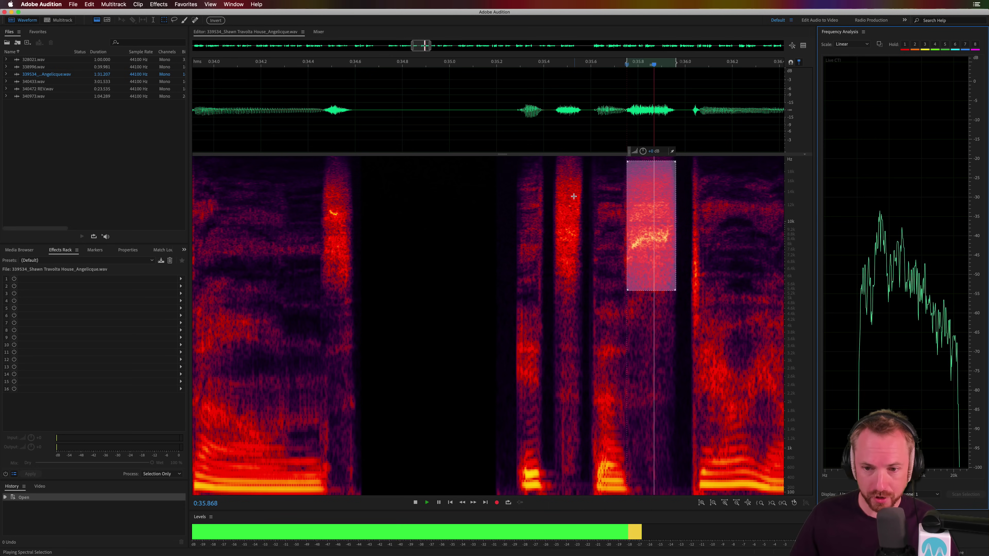
left_click_drag(657, 161, 655, 187)
key("space")
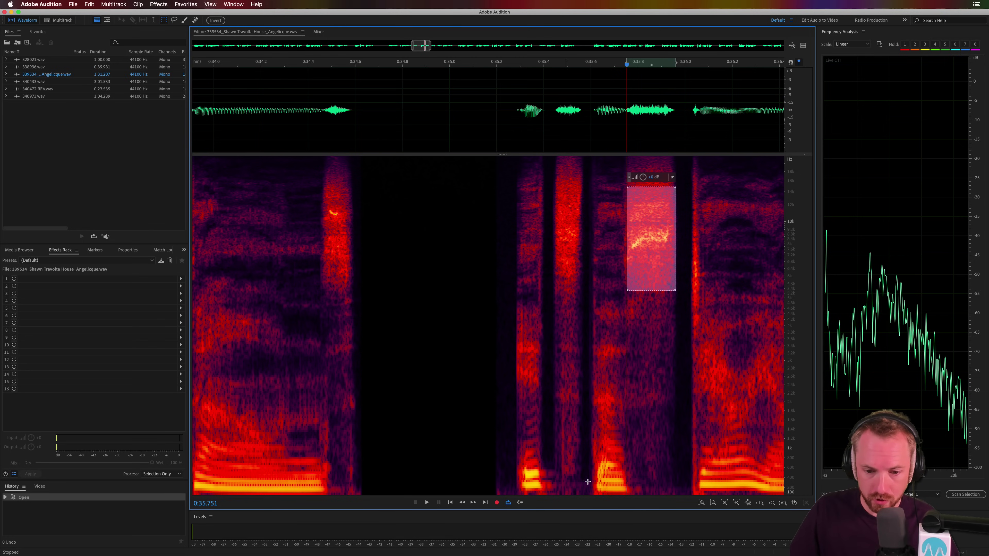
Play the sibilance and capture its spectrum as a held reference trace in slot 1.
key("space")
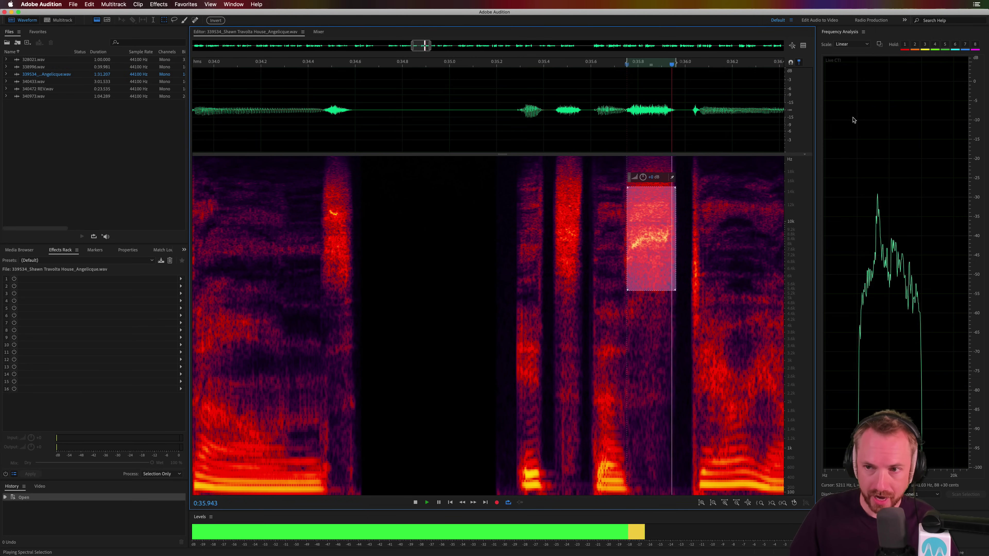
left_click(905, 44)
key("space")
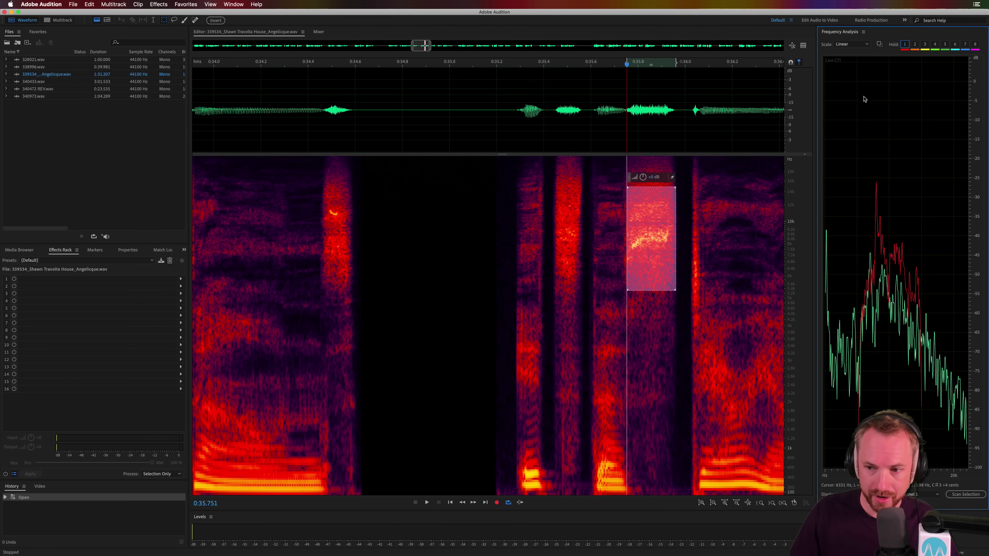
Move the playhead to 0:35.127 on the time ruler.
left_click(480, 63)
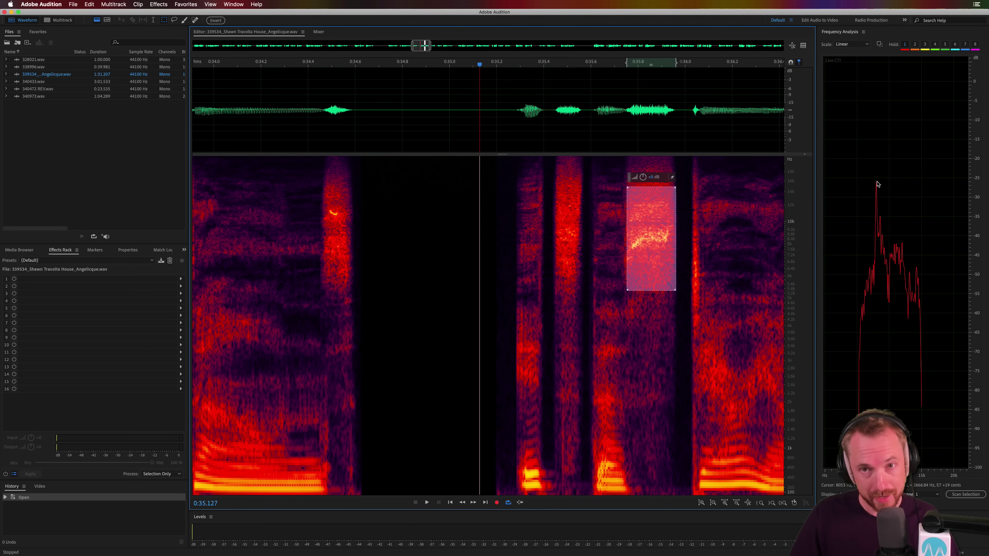
Zoom out, select the phrase from 0:30.0 to about 0:37.6, and open the Effects menu.
scroll(612, 64, "down", 3)
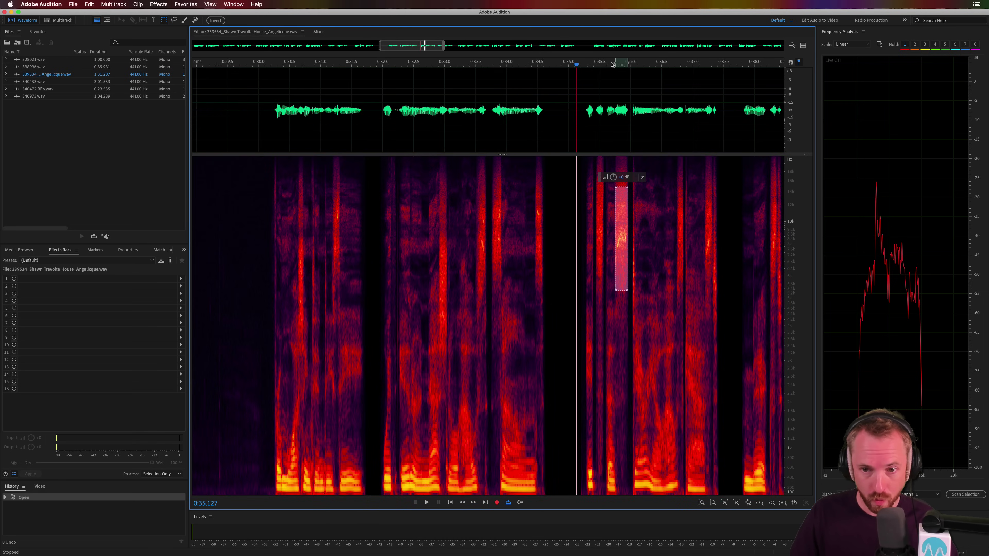
scroll(612, 64, "down", 2)
left_click_drag(371, 124, 580, 123)
left_click_drag(639, 122, 694, 121)
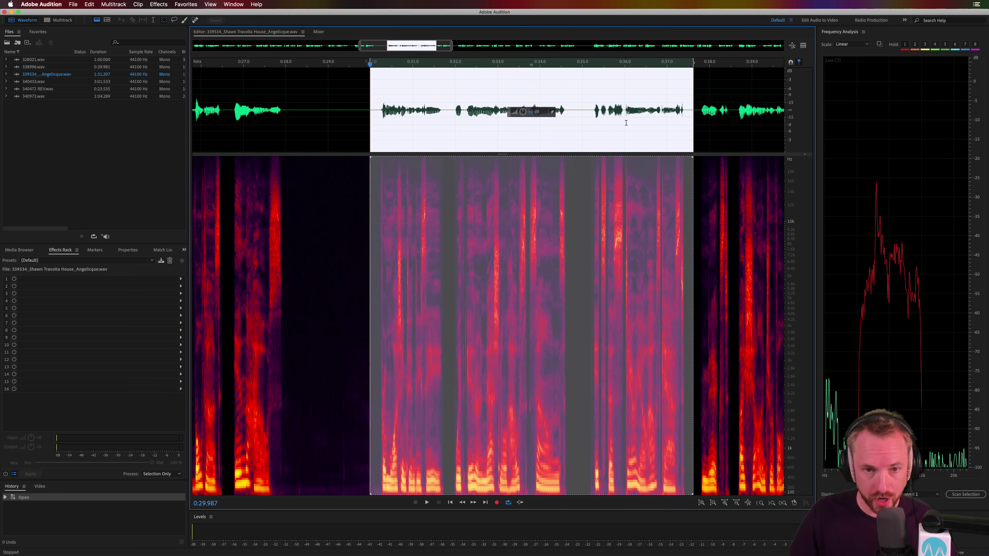
left_click(163, 5)
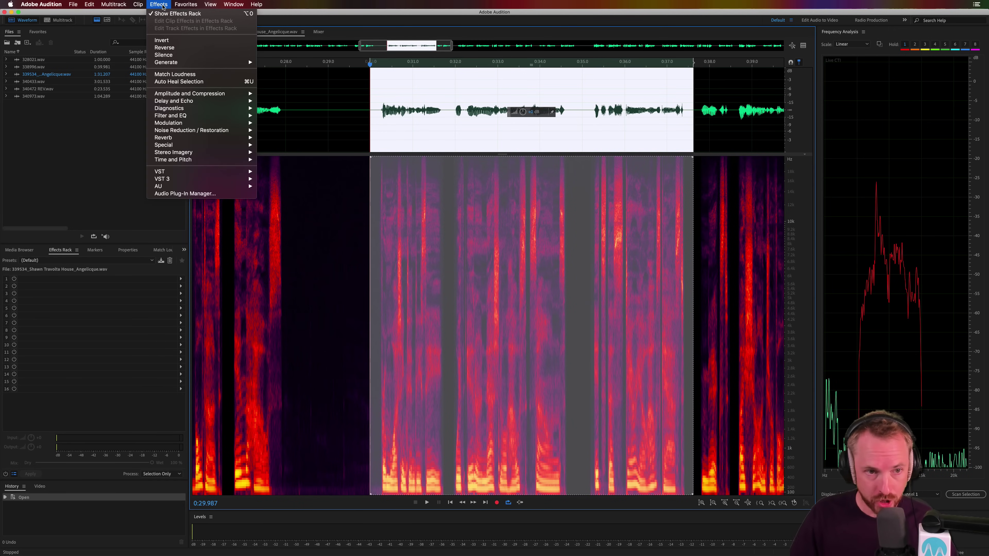
Open the DeEsser and set its centre frequency to 8000 Hz.
mouse_move(230, 94)
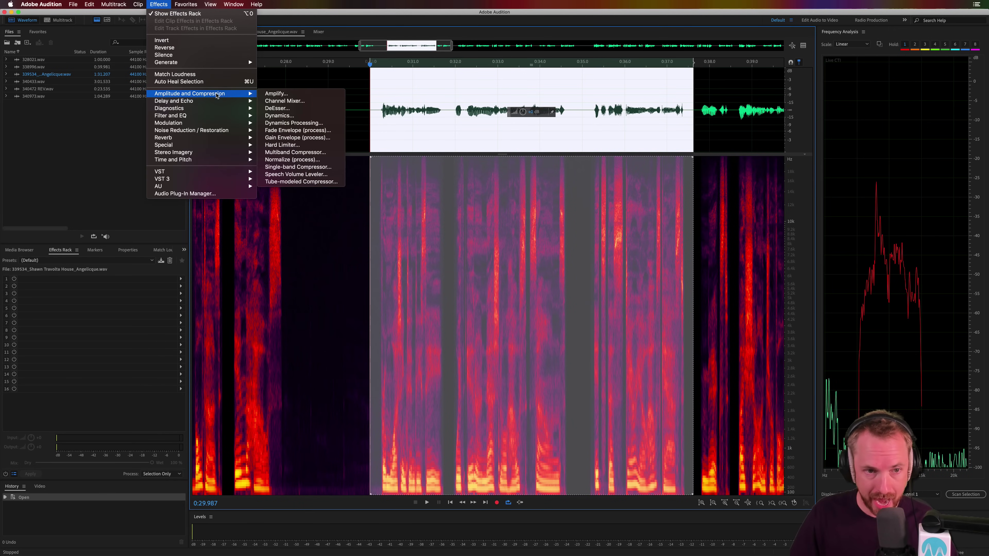
left_click(277, 108)
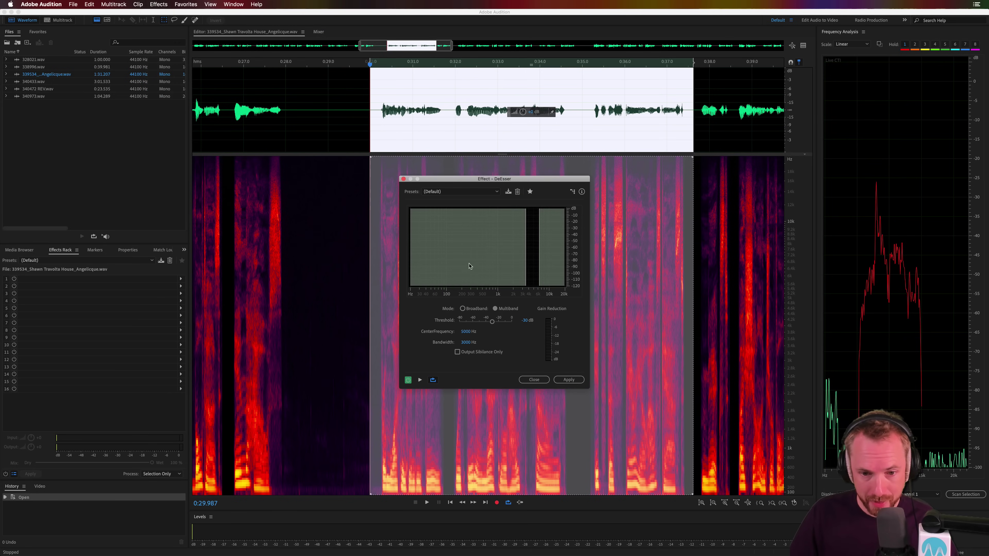
left_click(466, 331)
type("8000")
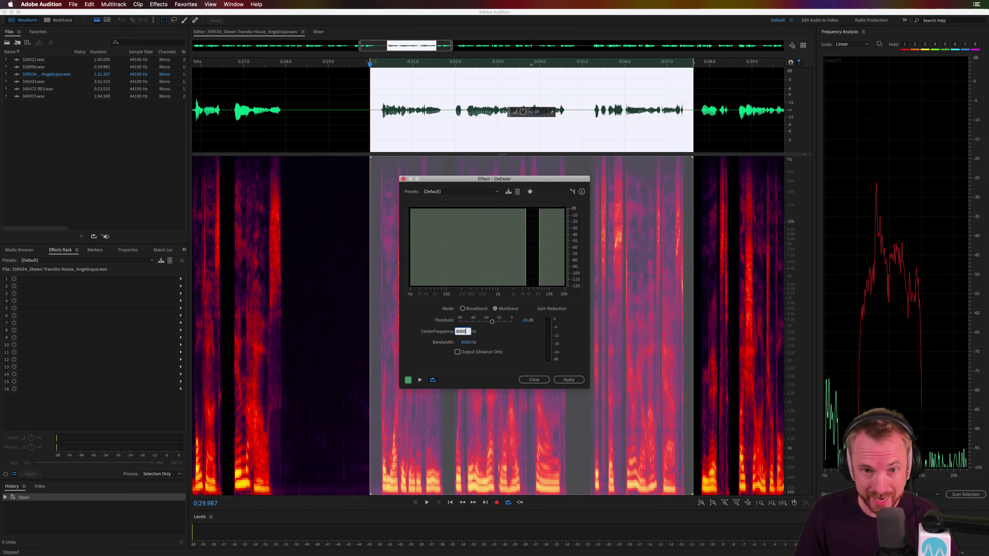
key("Return")
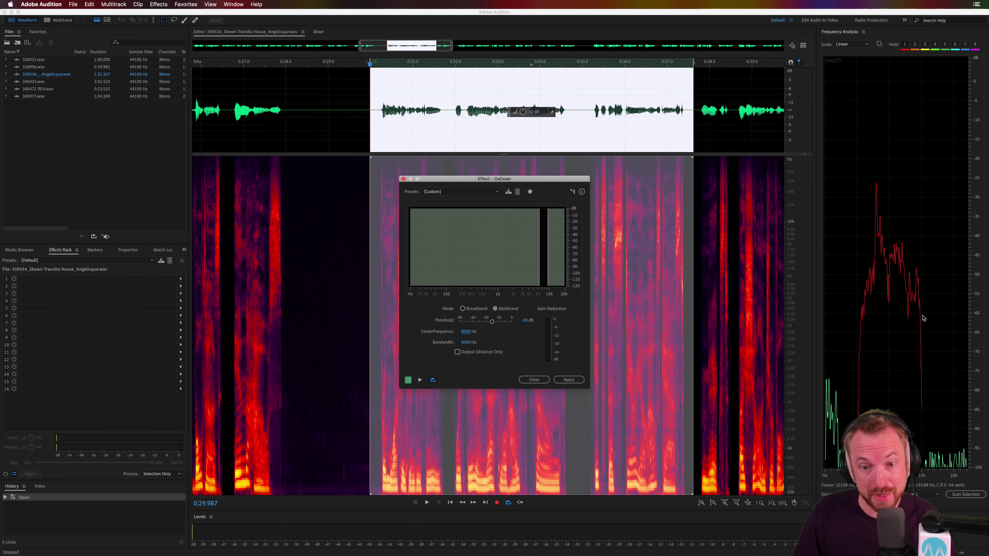
Set the DeEsser bandwidth to 4000 Hz.
left_click(466, 343)
type("40")
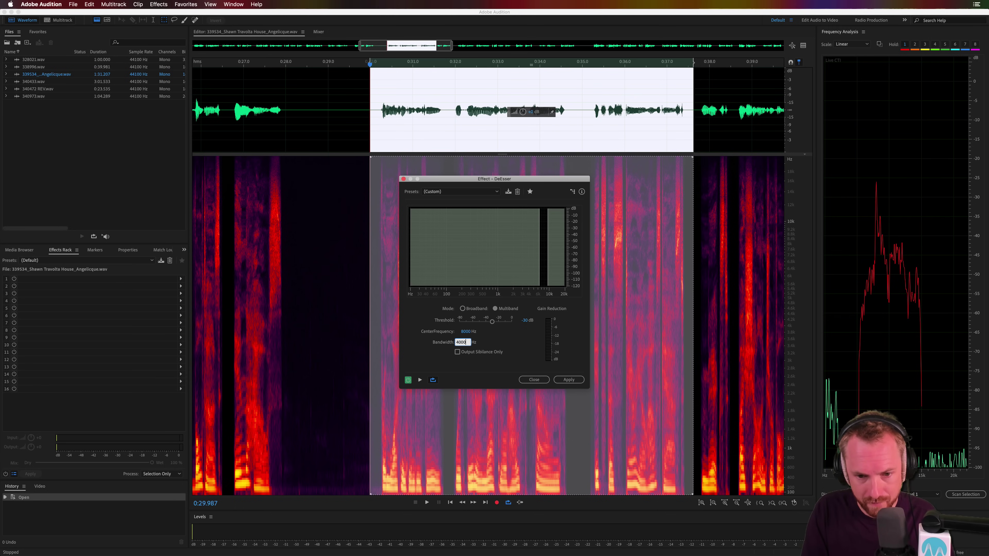
key("Return")
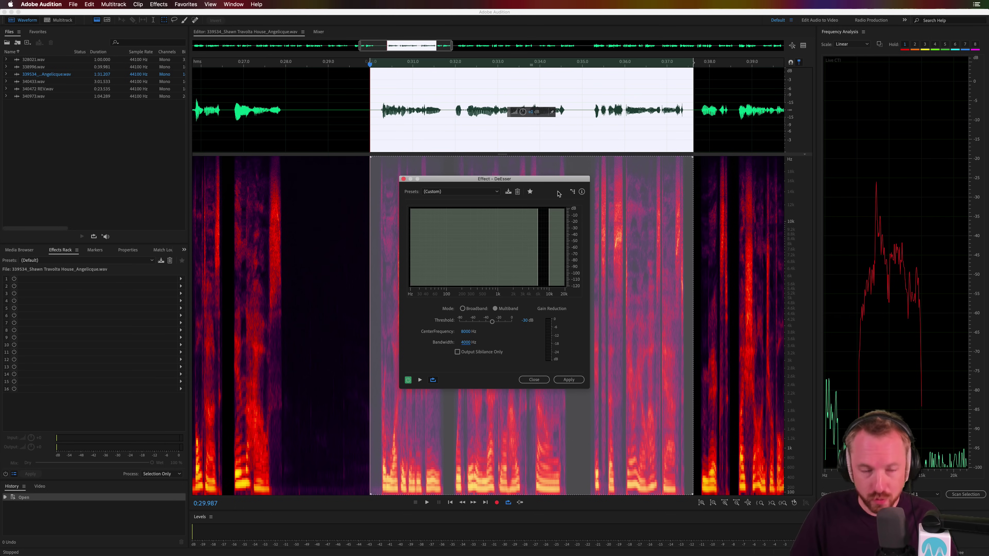
Show the Preview Editor below the original and compare the DeEsser bypassed and enabled.
left_click(803, 45)
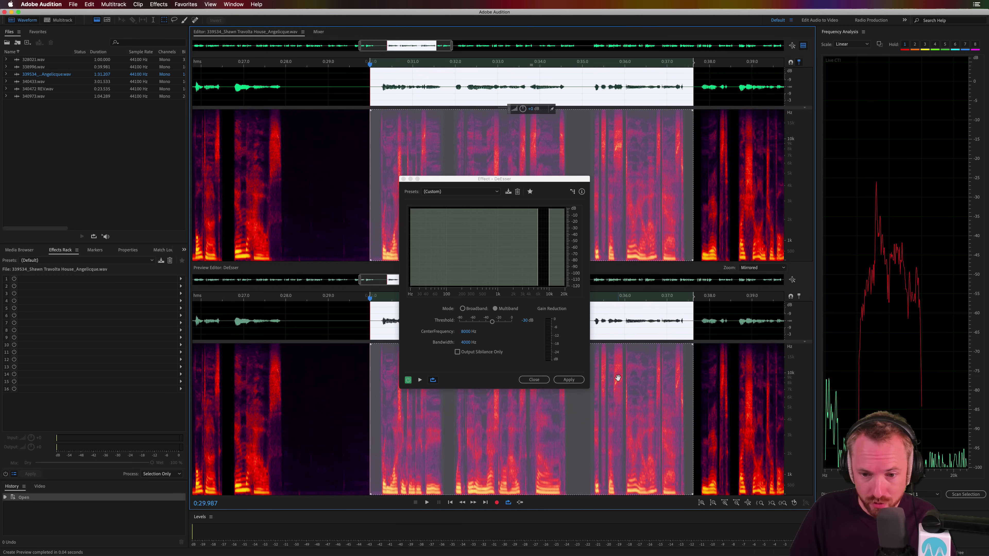
scroll(620, 67, "up", 5)
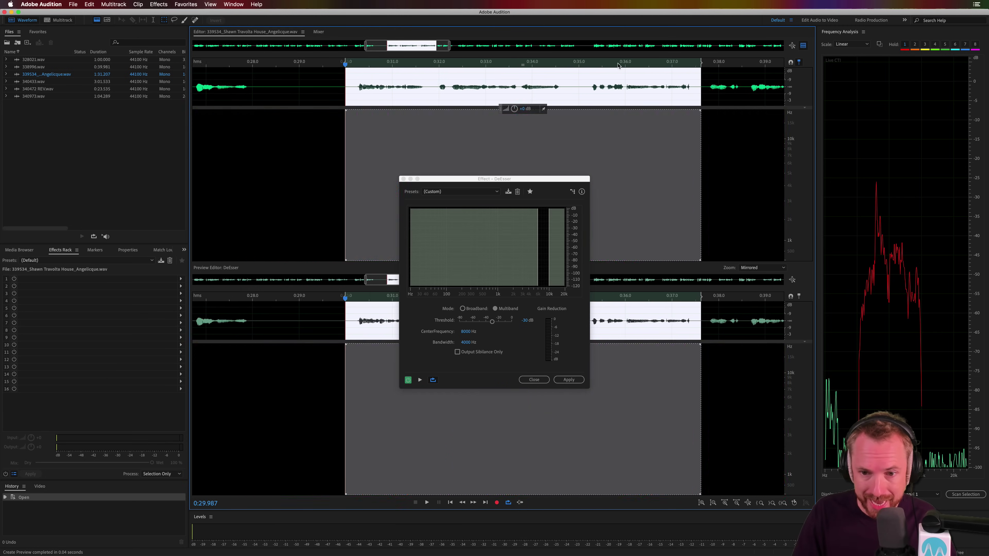
scroll(619, 65, "up", 1)
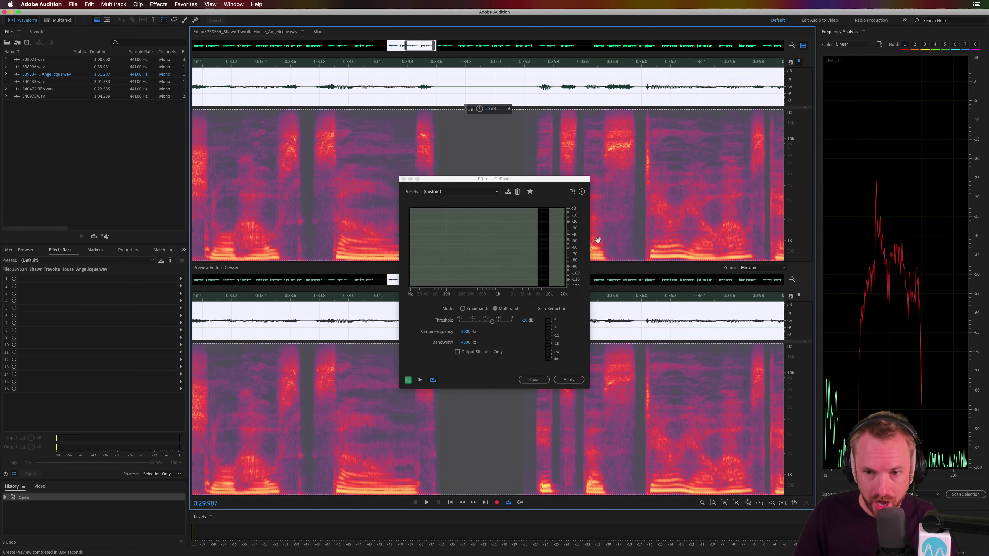
left_click(408, 380)
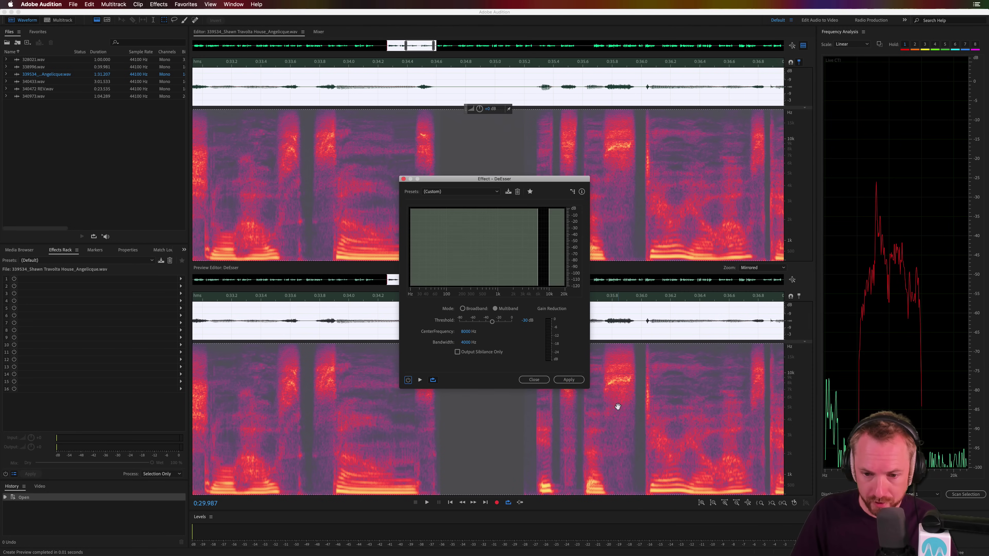
left_click(408, 381)
Try a 7500 Hz bandwidth, then return it to 4000 Hz.
left_click_drag(466, 343, 518, 334)
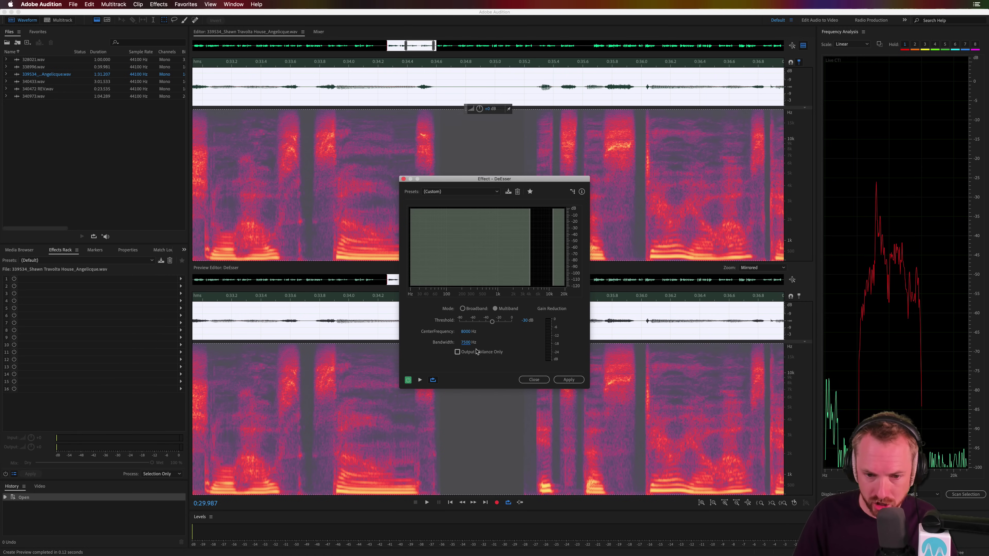
left_click(465, 343)
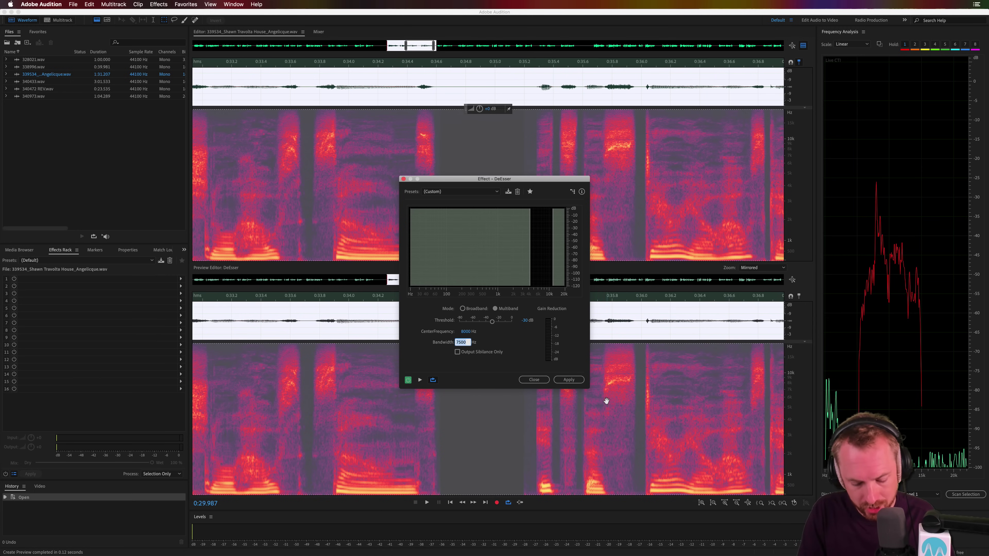
type("4000")
key("Return")
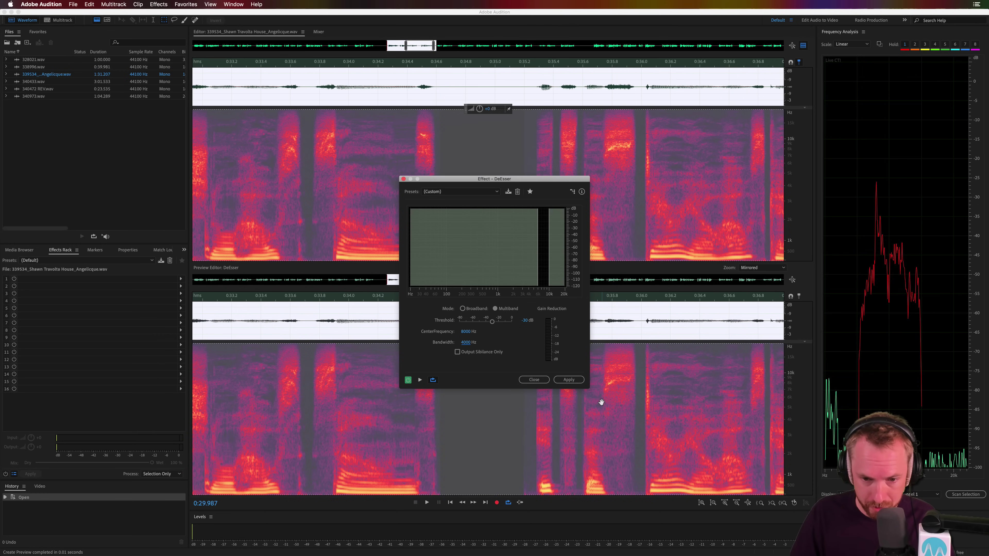
Preview the de-essed phrase, then lower the DeEsser threshold from -30 dB to about -34.5 dB.
key("space")
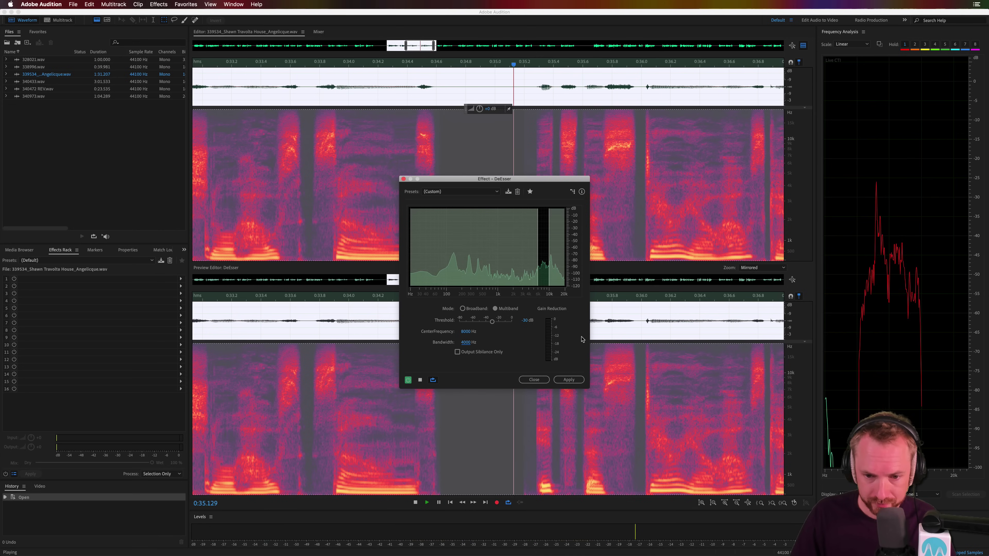
key("space")
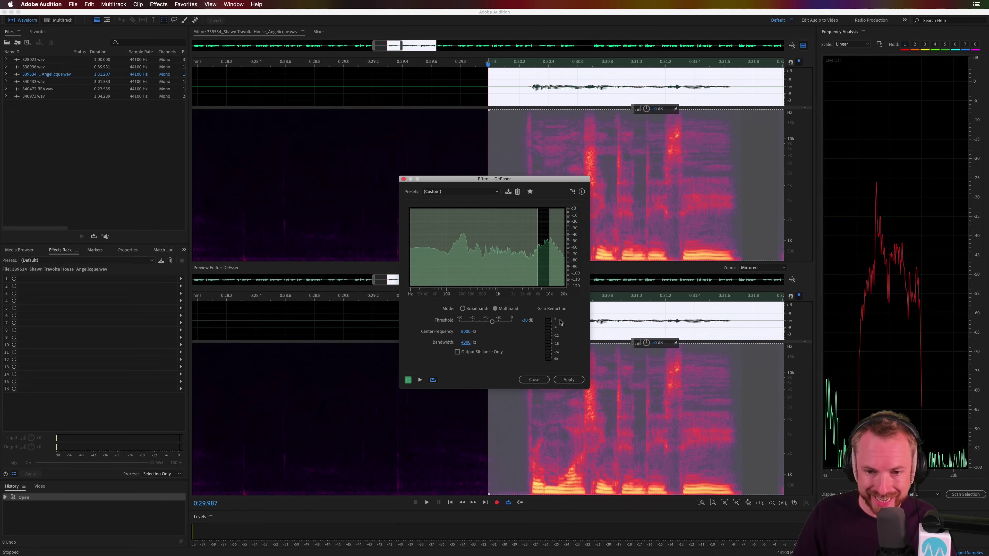
scroll(604, 64, "down", 3)
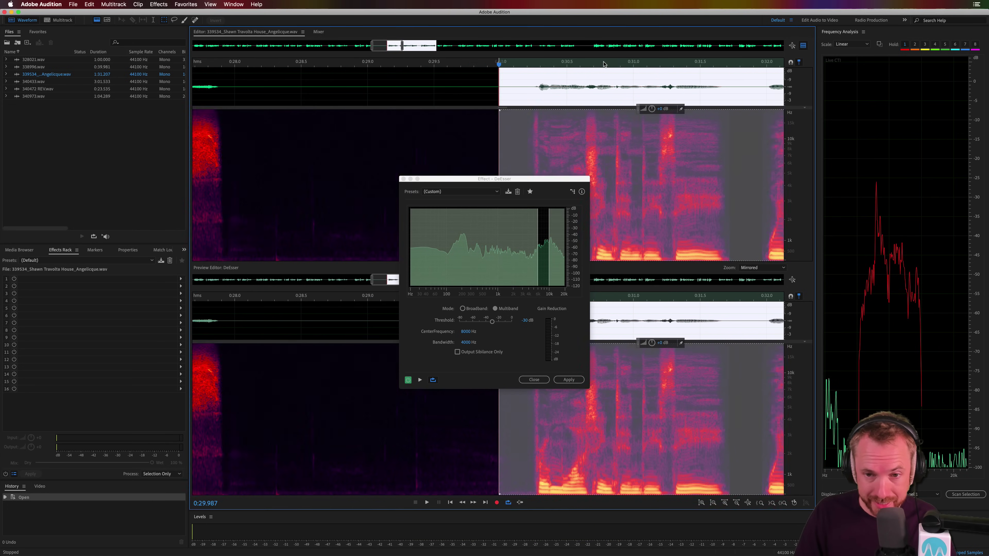
scroll(604, 63, "right", 5)
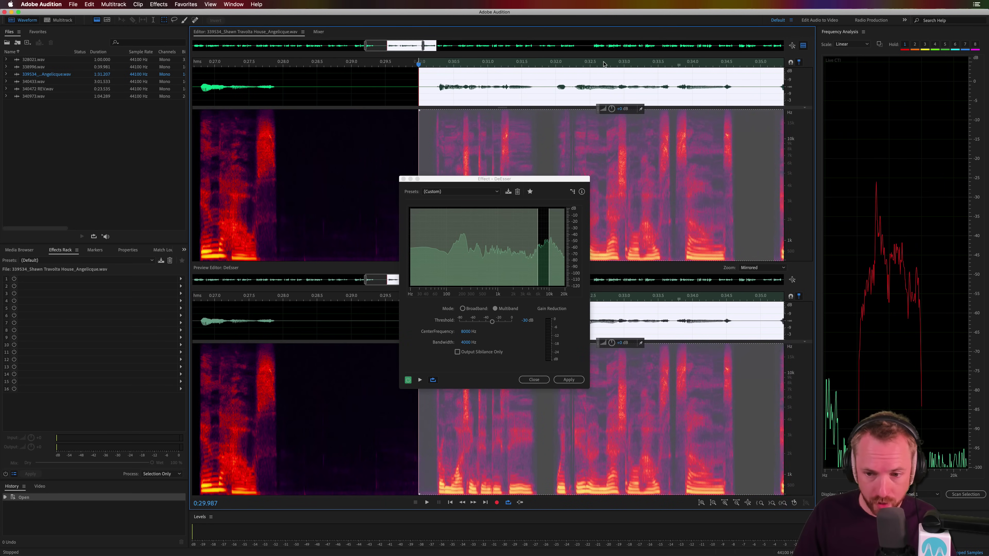
scroll(596, 117, "left", 2)
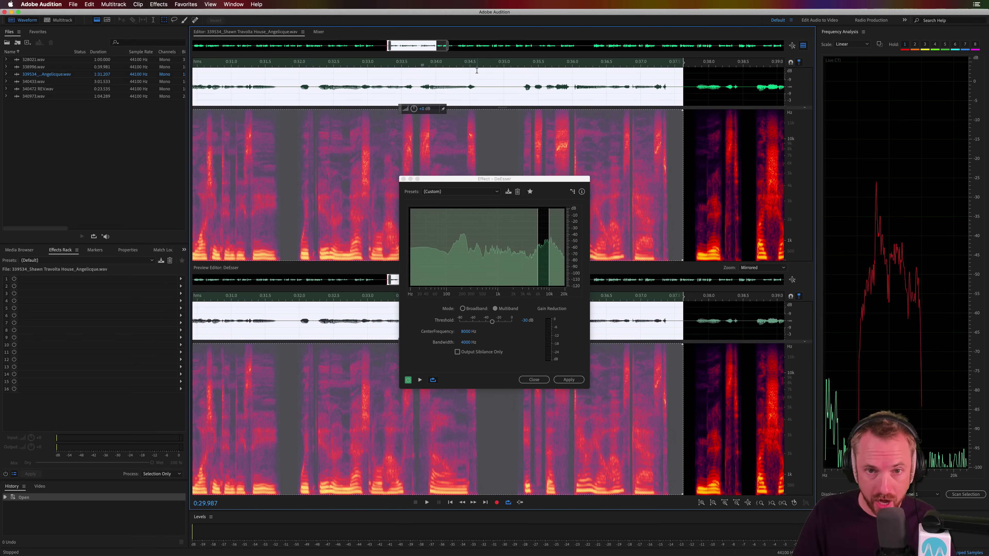
scroll(472, 64, "down", 3)
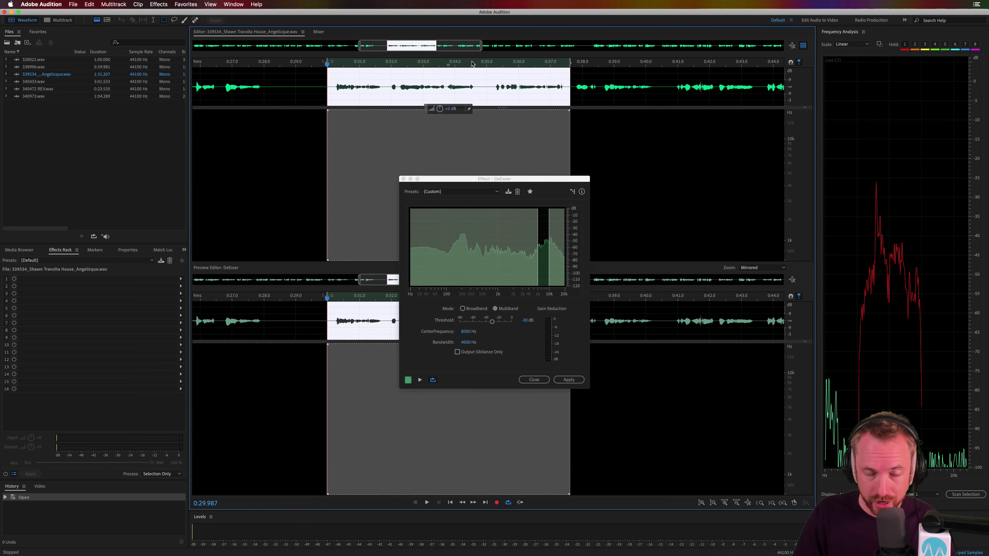
left_click_drag(492, 322, 489, 322)
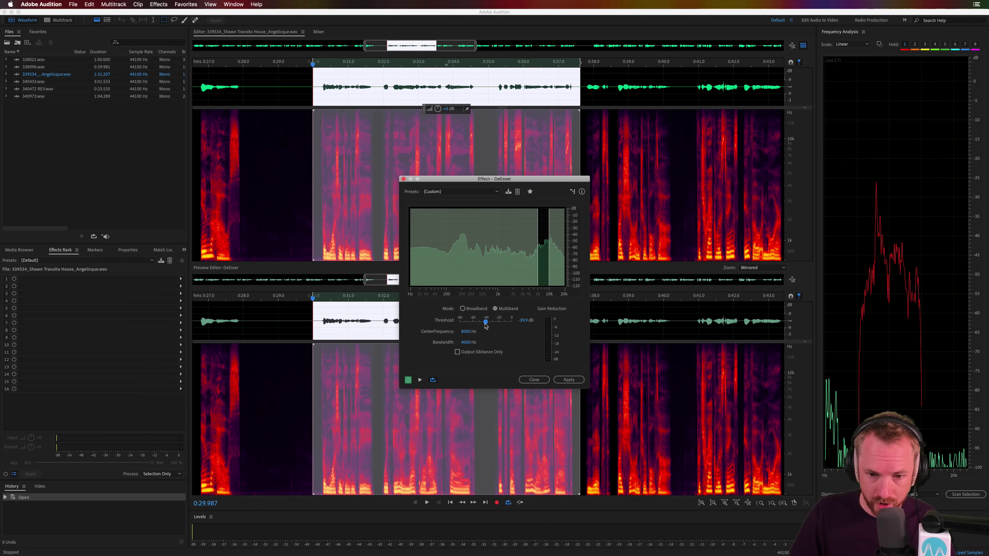
Preview the de-essing at the -40 dB threshold, then move the DeEsser window left and zoom the timeline.
key("space")
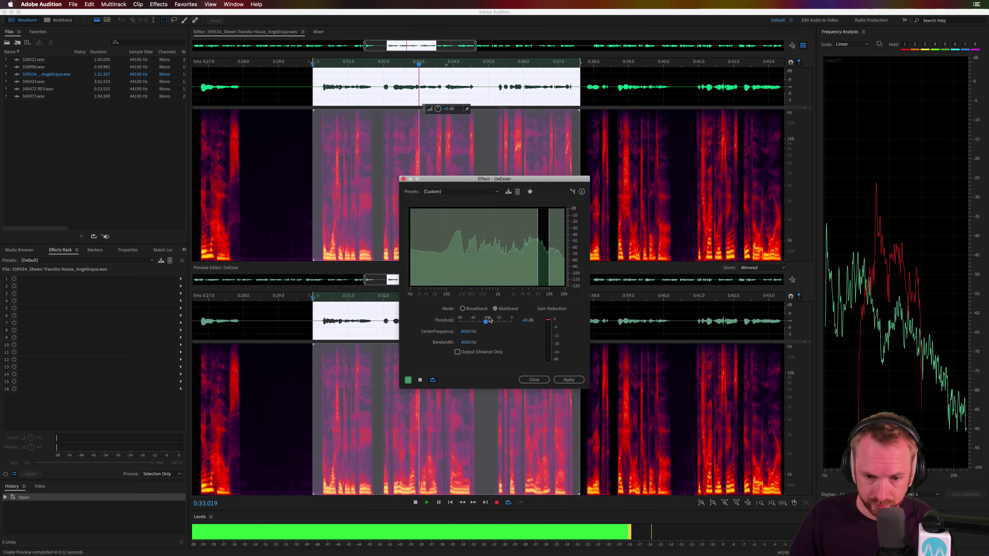
key("space")
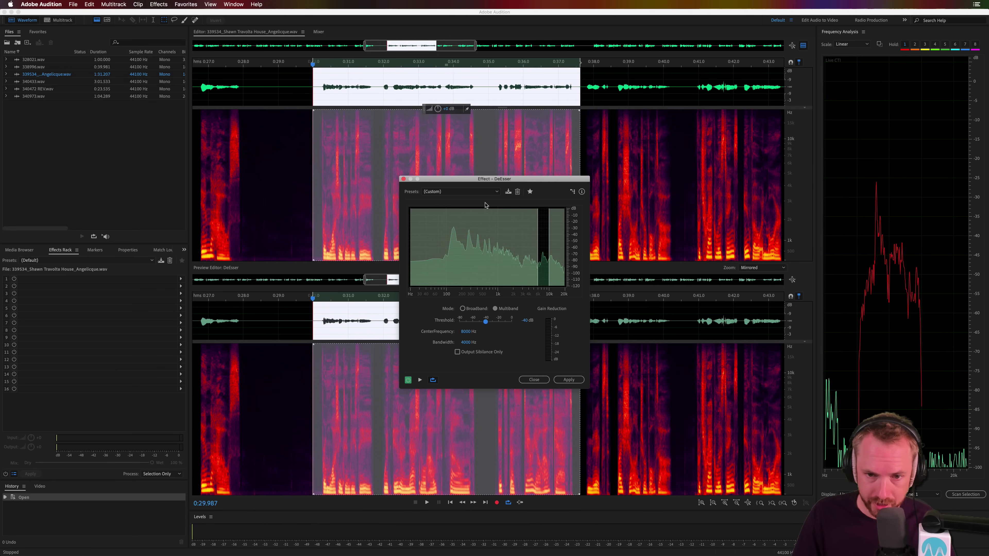
left_click_drag(506, 182, 382, 186)
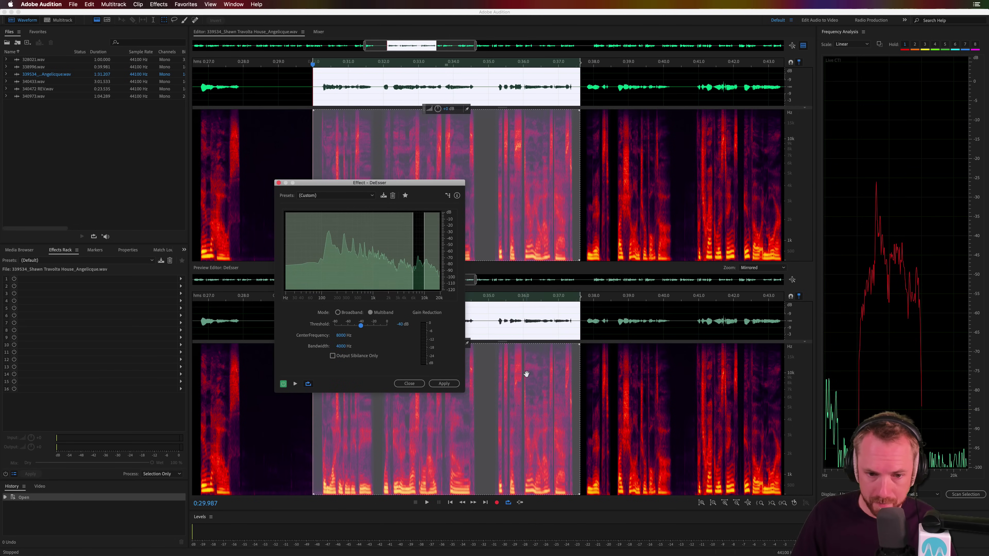
scroll(518, 65, "up", 4)
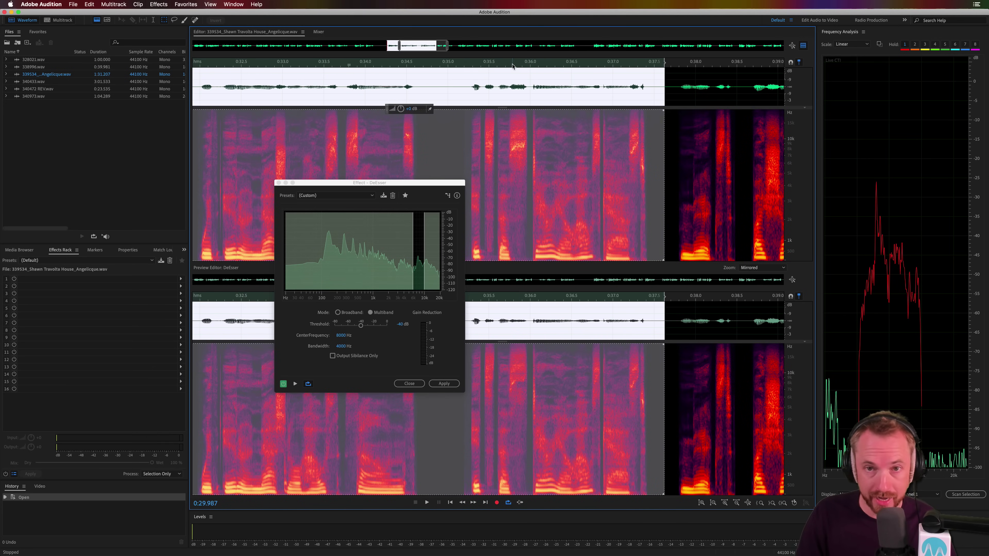
scroll(512, 67, "down", 5)
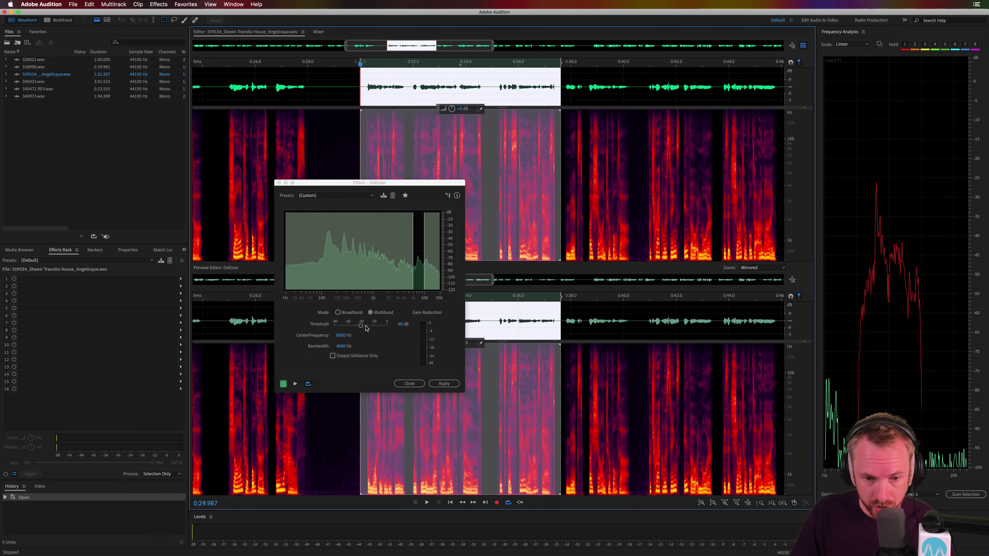
Lower the DeEsser threshold to about -41 dB while previewing, then shift the window further left.
left_click_drag(361, 327, 358, 327)
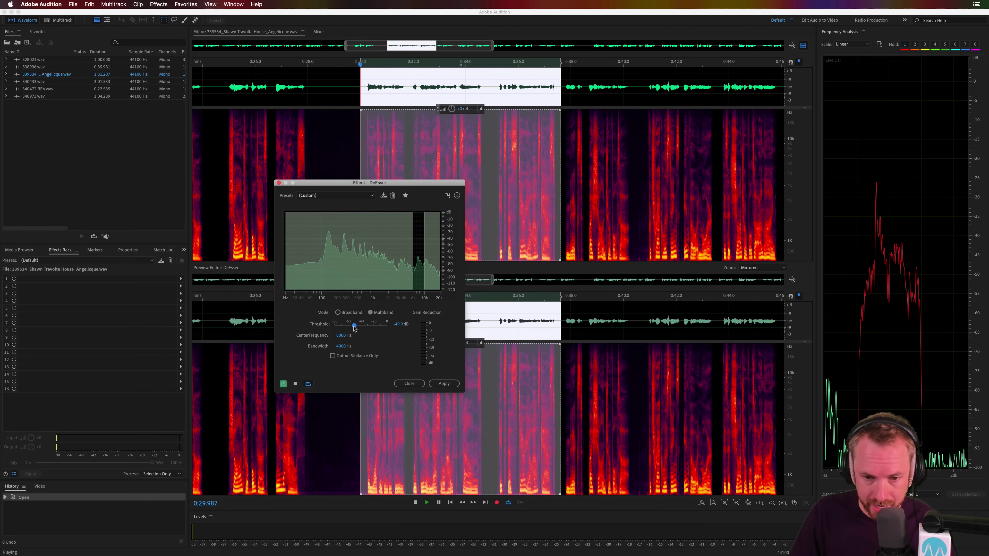
key("space")
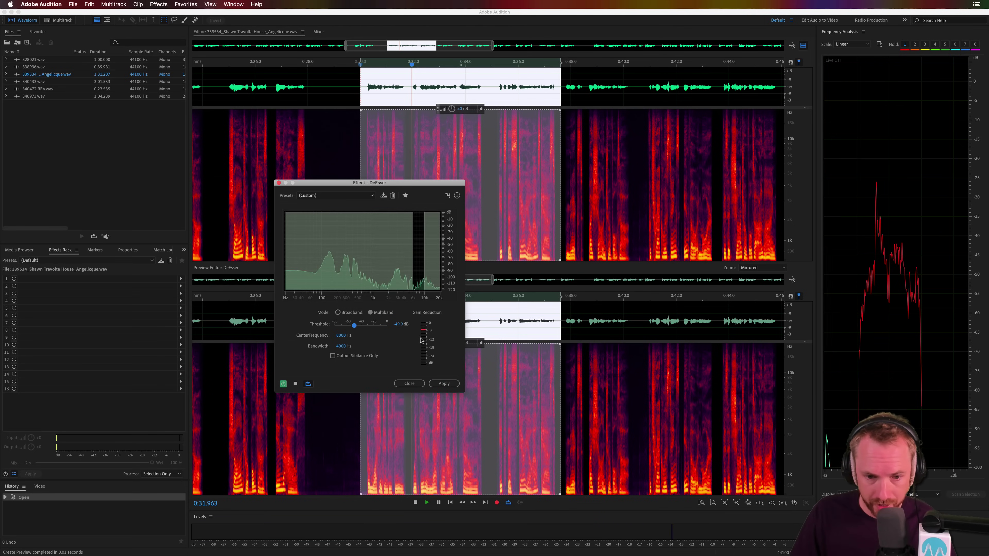
key("space")
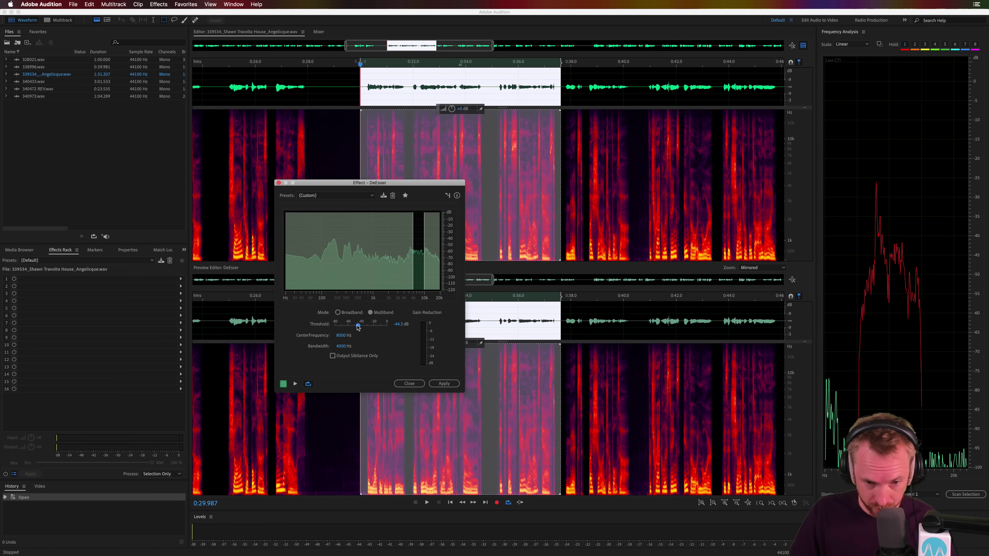
key("space")
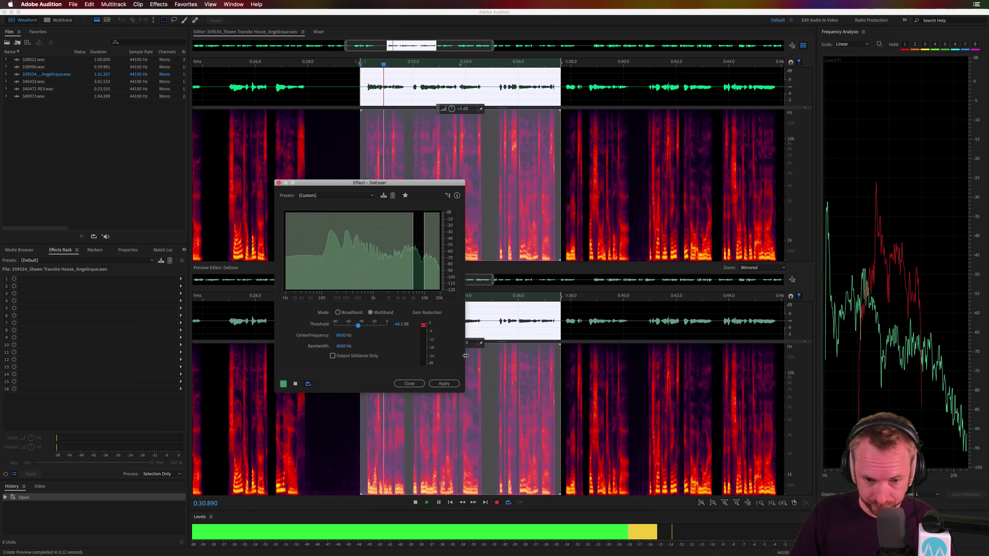
key("space")
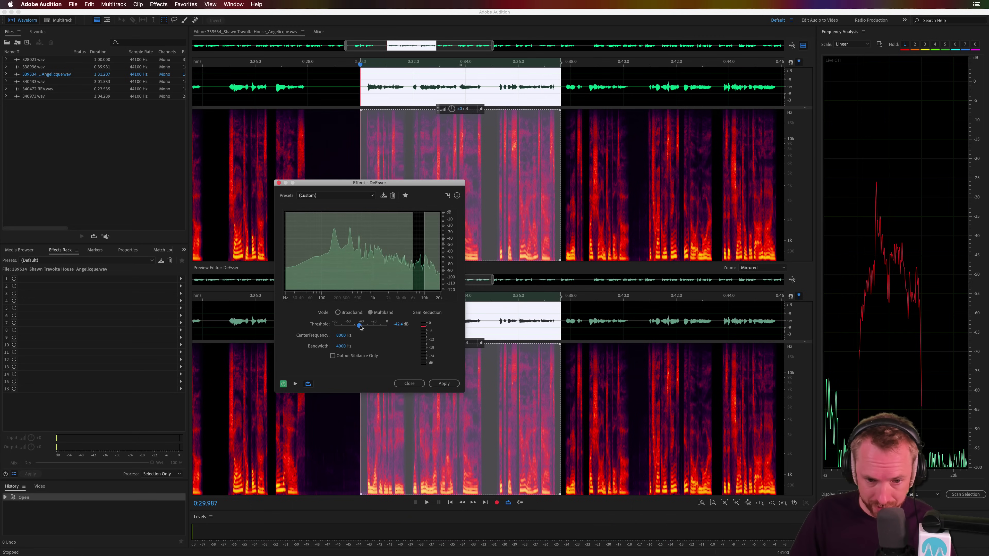
key("space")
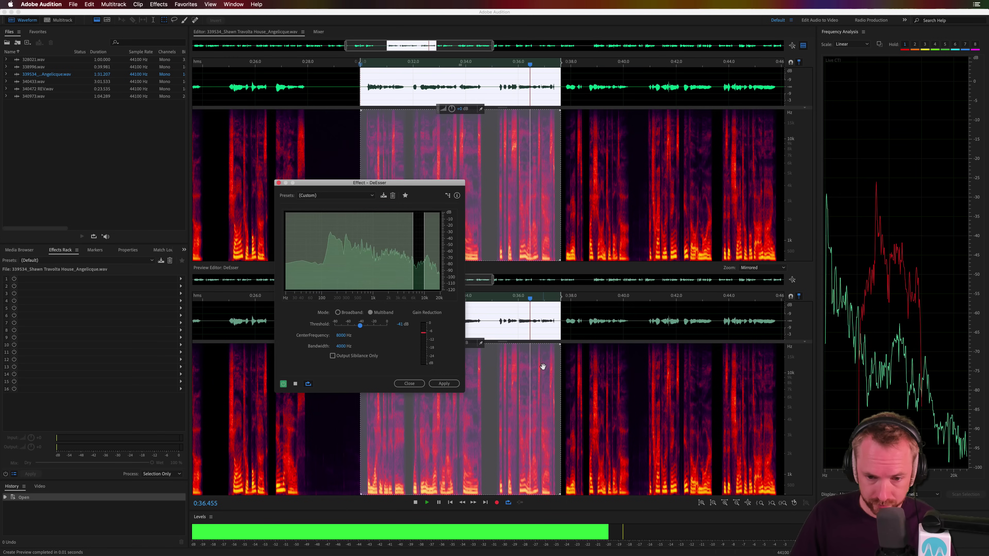
key("space")
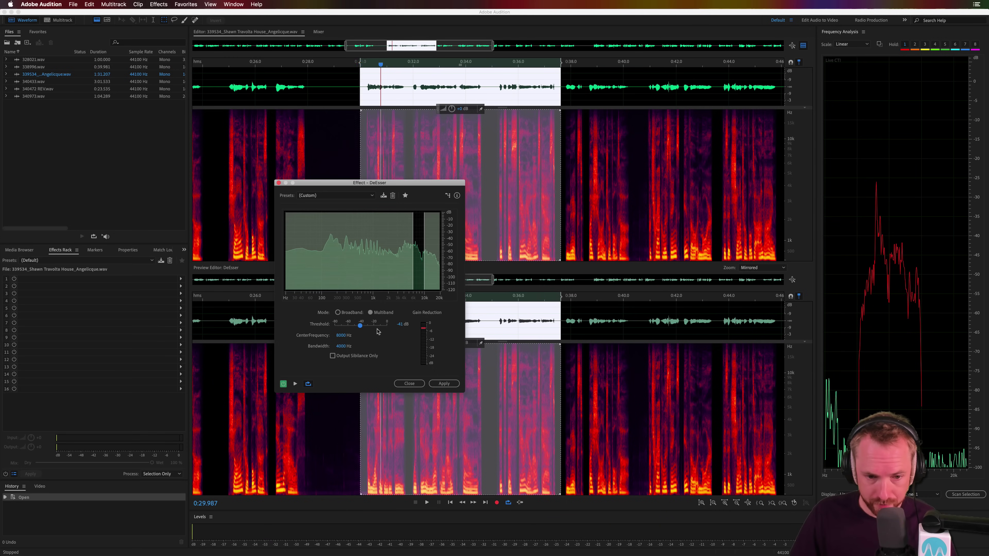
left_click_drag(402, 186, 325, 185)
scroll(456, 61, "up", 4)
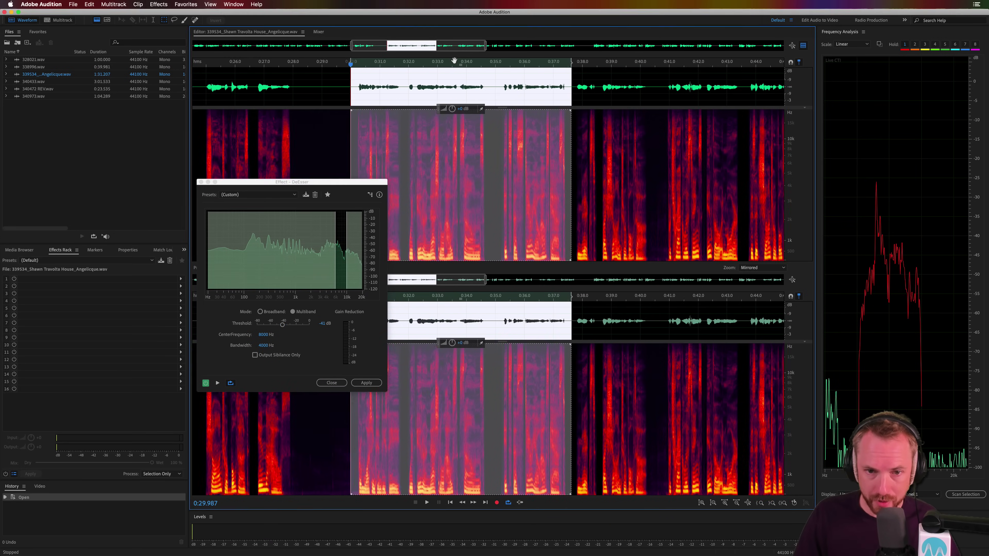